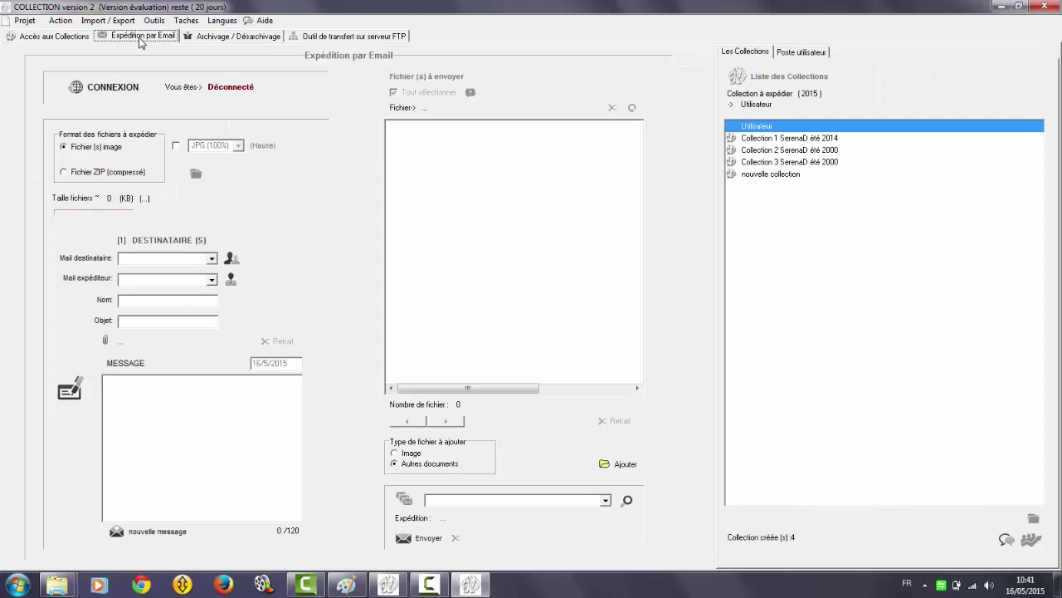
Step: Load the images of the collection "nouvelle collection" as the files to send by e-mail
{"action": "left_click", "coordinate": [233, 36]}
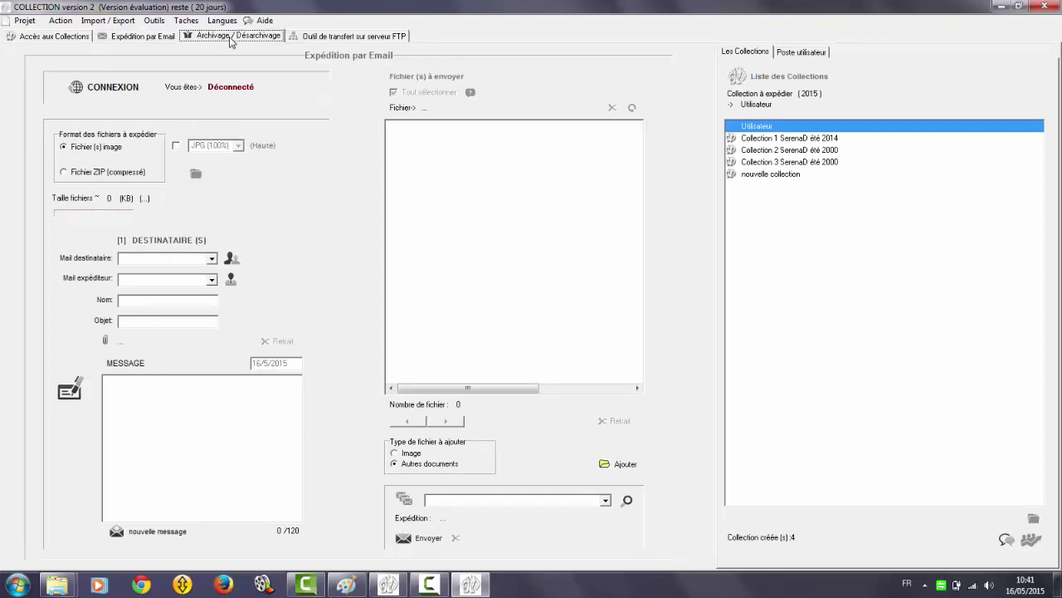
{"action": "left_click", "coordinate": [316, 39]}
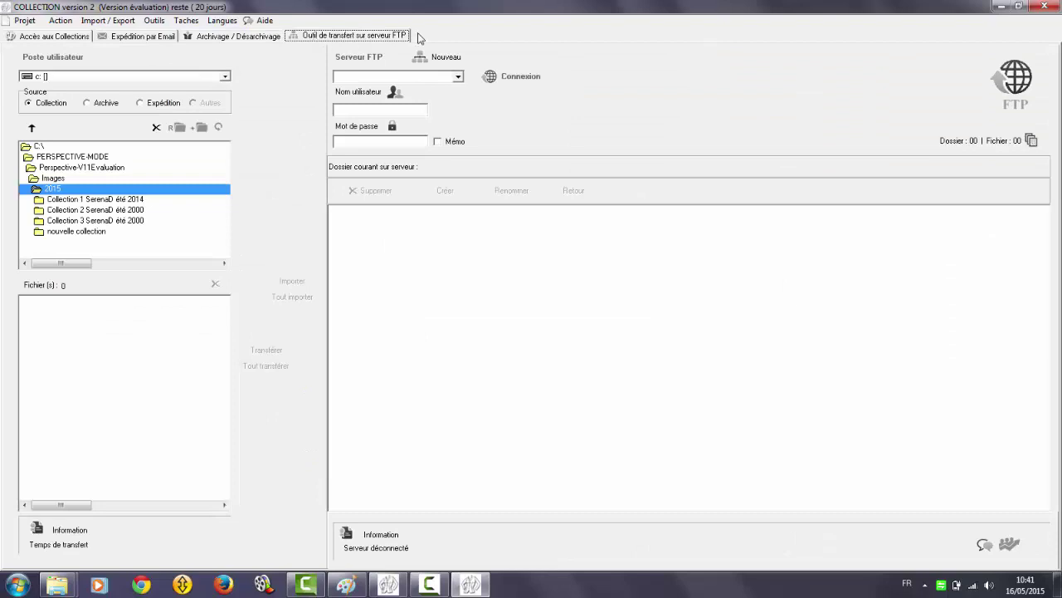
{"action": "left_click", "coordinate": [154, 38]}
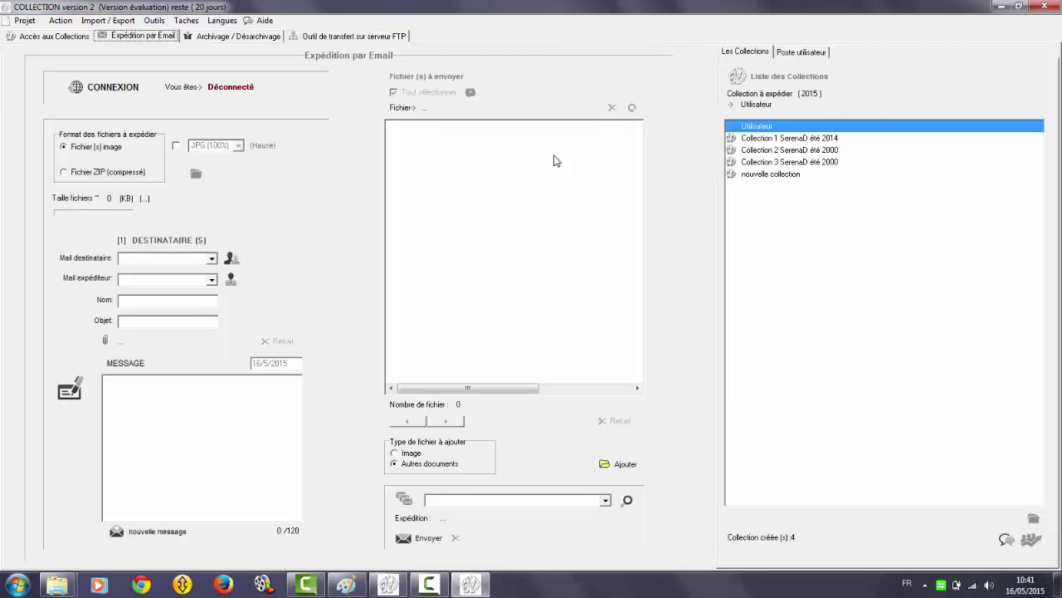
{"action": "double_click", "coordinate": [757, 176]}
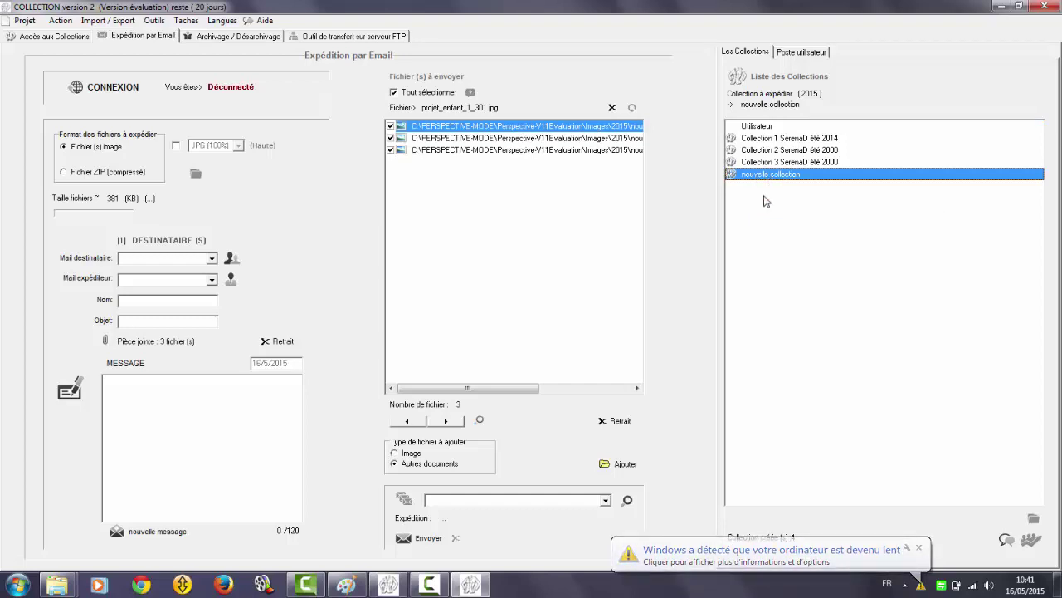
Step: Preview the three images projet_enfant_1_301.jpg, projet_femme_1_201.jpg and projet_femme_2_201.jpg from the list of files to send
{"action": "left_click", "coordinate": [479, 421]}
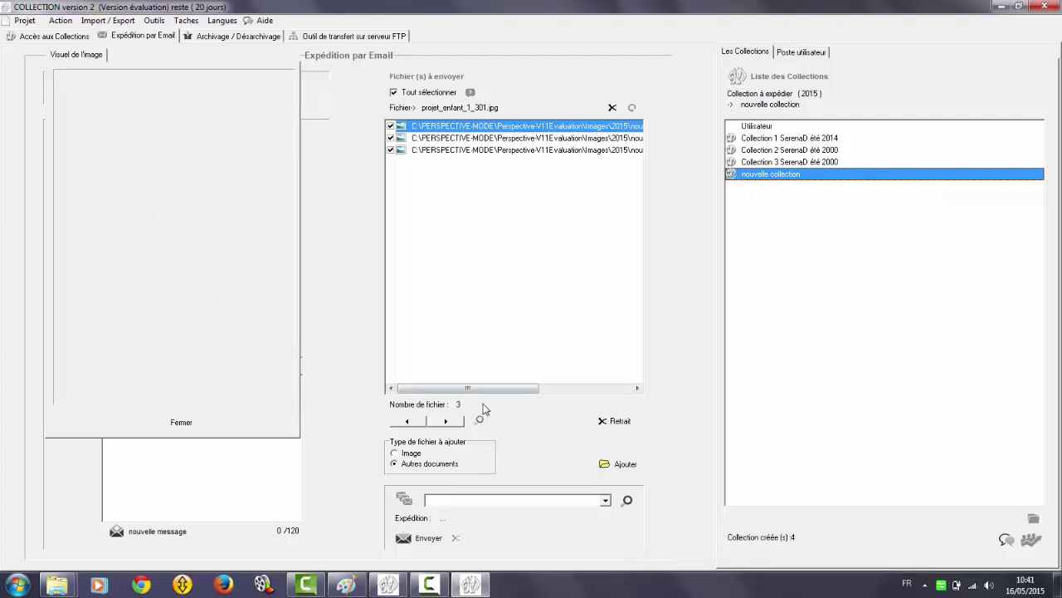
{"action": "left_click_drag", "start_coordinate": [481, 390], "coordinate": [606, 400]}
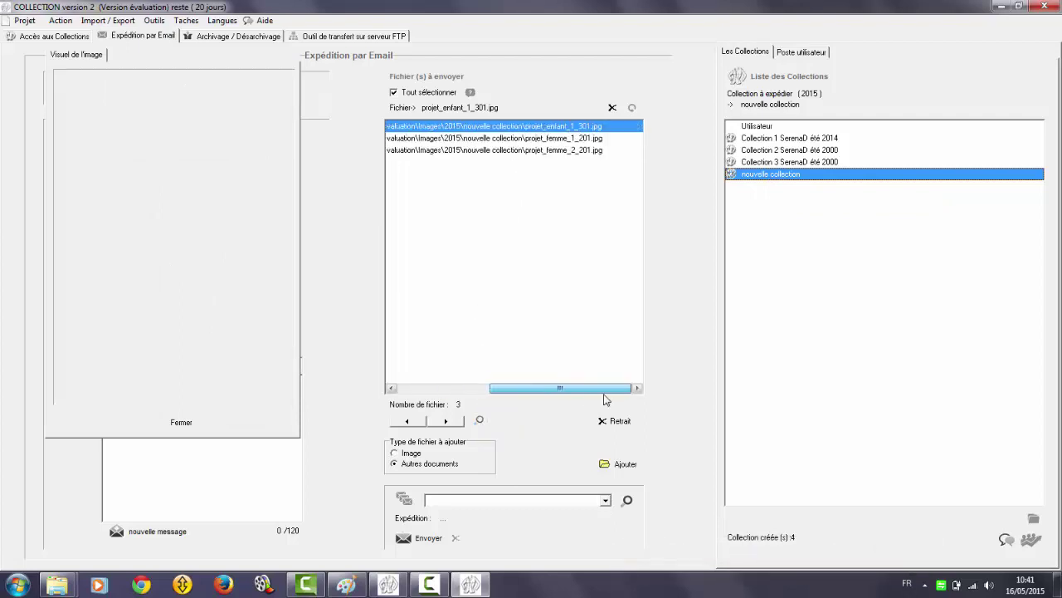
{"action": "left_click", "coordinate": [459, 131]}
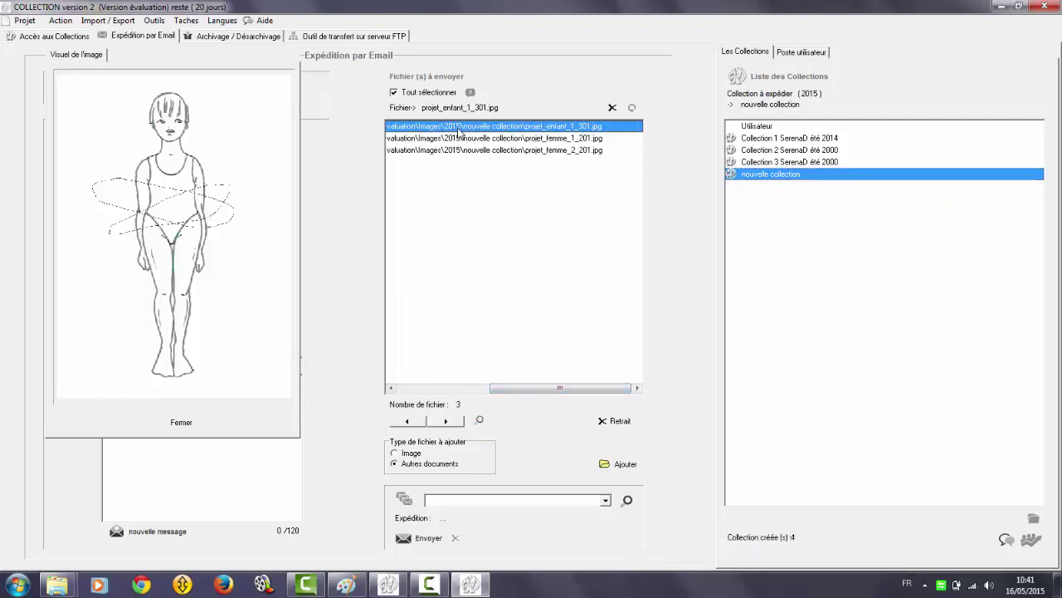
{"action": "double_click", "coordinate": [459, 139]}
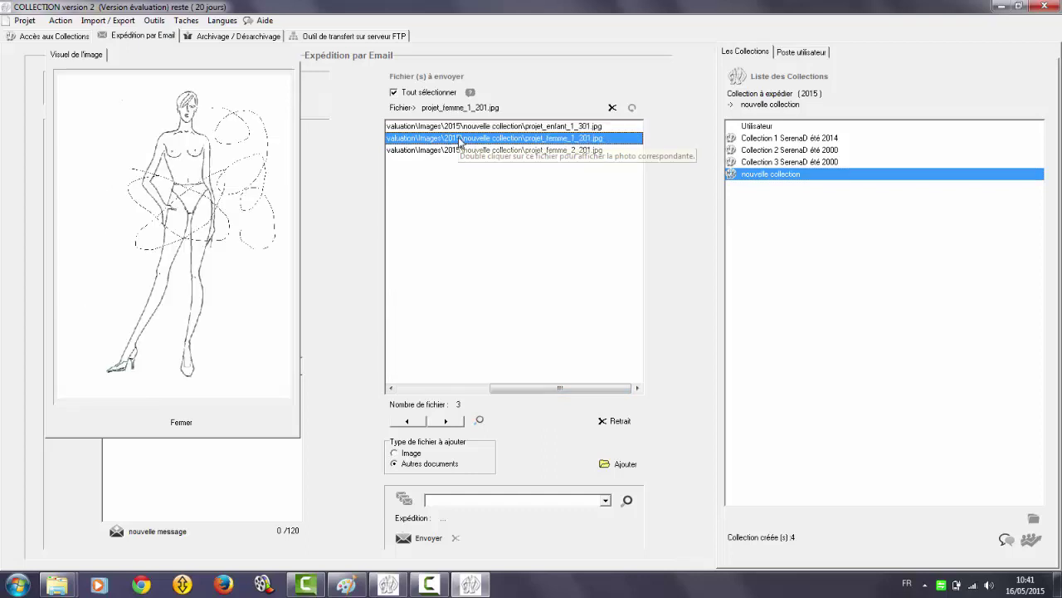
{"action": "double_click", "coordinate": [461, 151]}
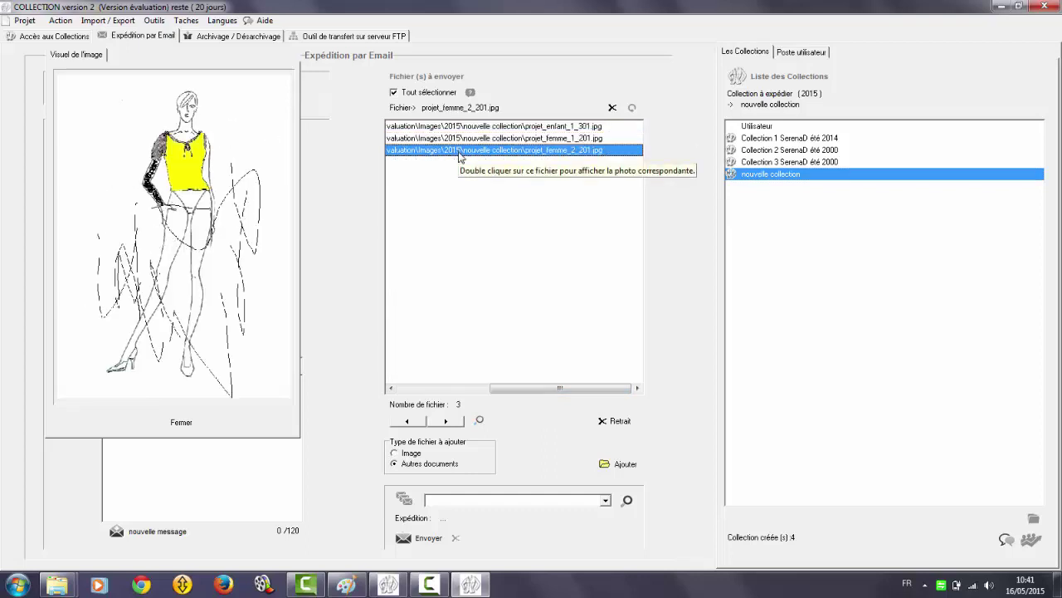
{"action": "left_click", "coordinate": [180, 424]}
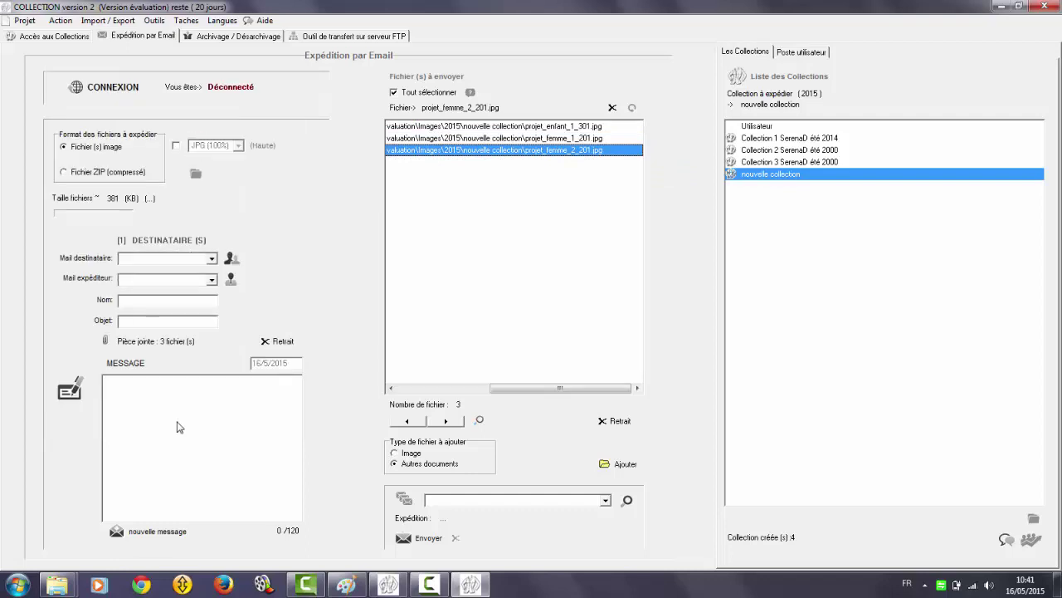
Step: Fill in the recipient's and sender's e-mail addresses and the sender's name
{"action": "left_click", "coordinate": [212, 262]}
{"action": "left_click", "coordinate": [196, 275]}
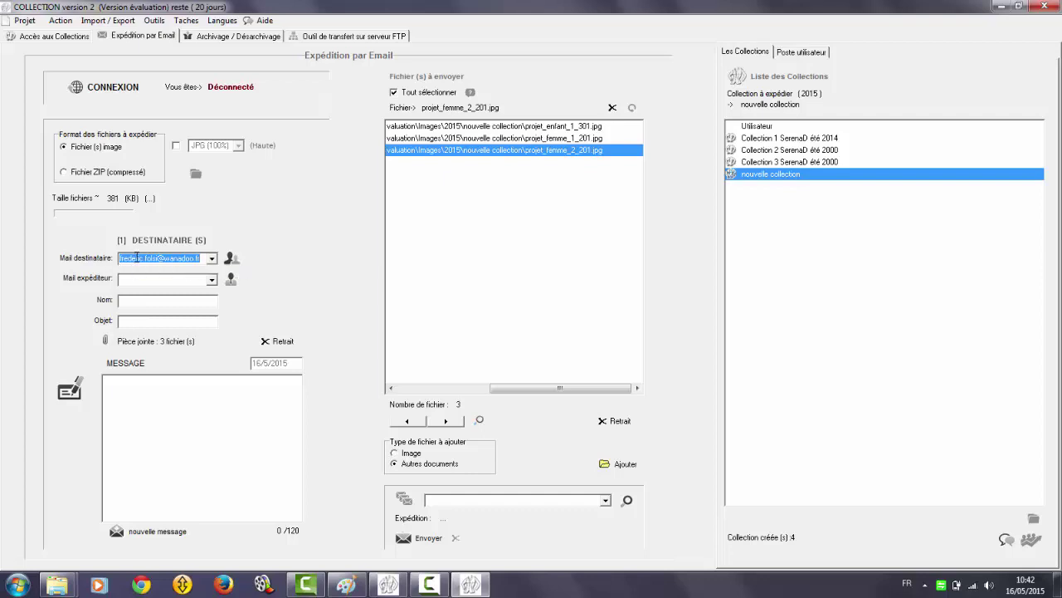
{"action": "left_click", "coordinate": [137, 282]}
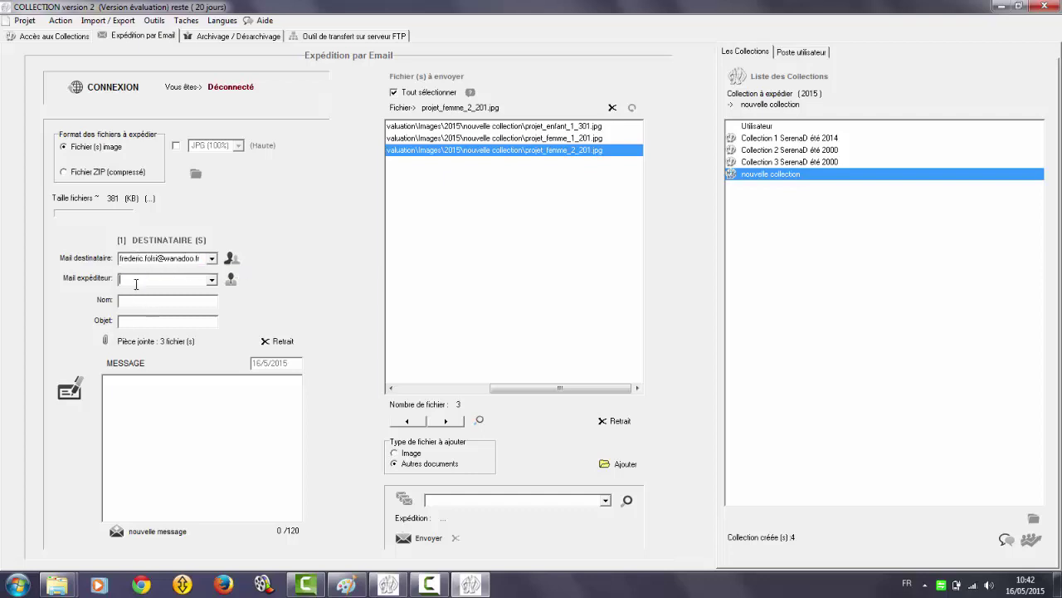
{"action": "key", "text": "ctrl+v"}
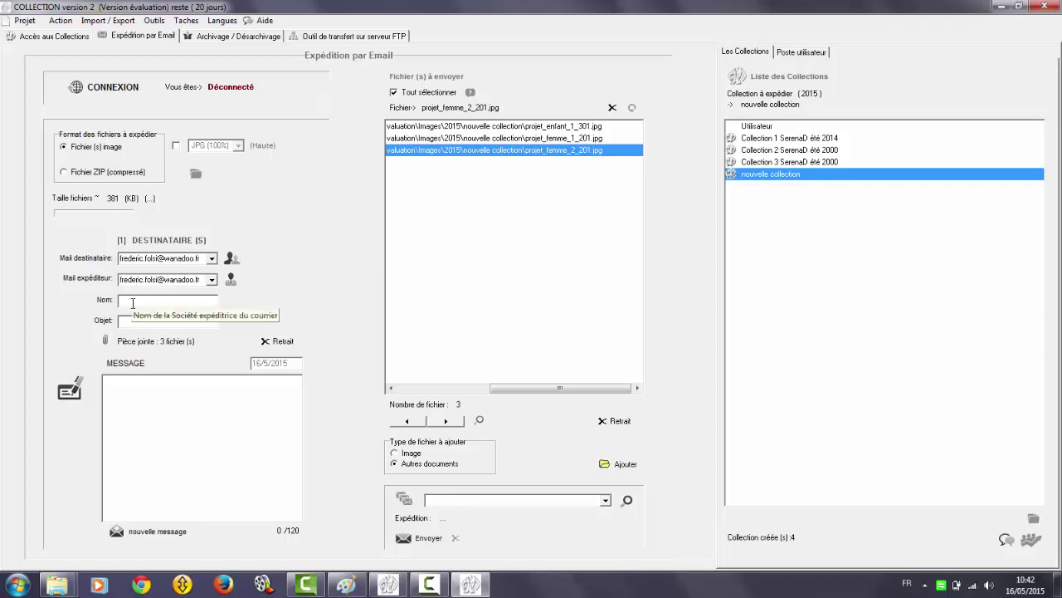
{"action": "type", "text": "folsi"}
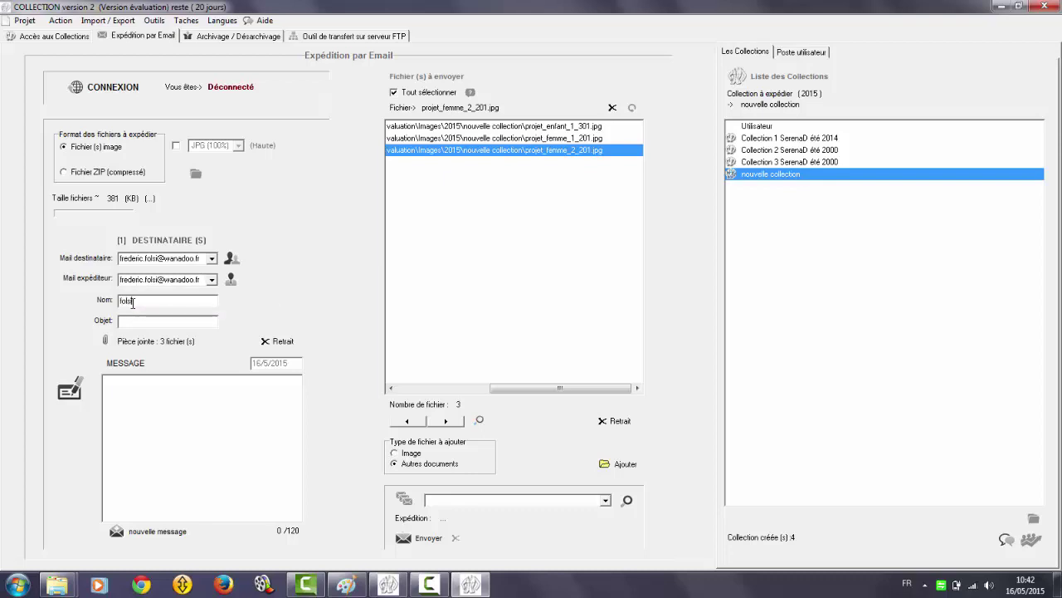
Step: Enter the subject "test expédition" and the message "expédition de 3 dessins vers un destinataire"
{"action": "key", "text": "Tab"}
{"action": "type", "text": "test expe"}
{"action": "left_click", "coordinate": [110, 388]}
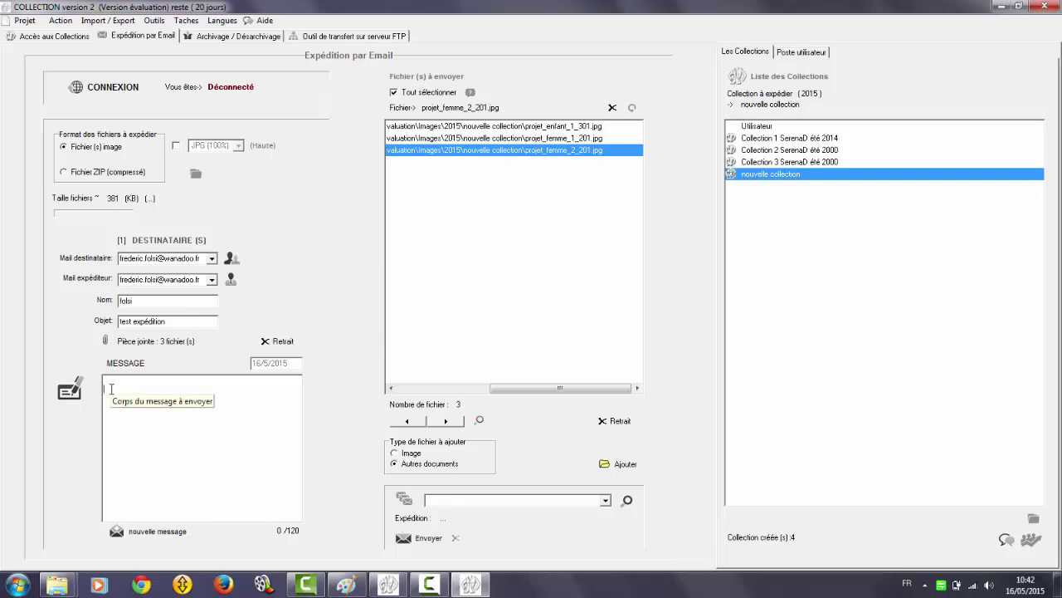
{"action": "type", "text": "e"}
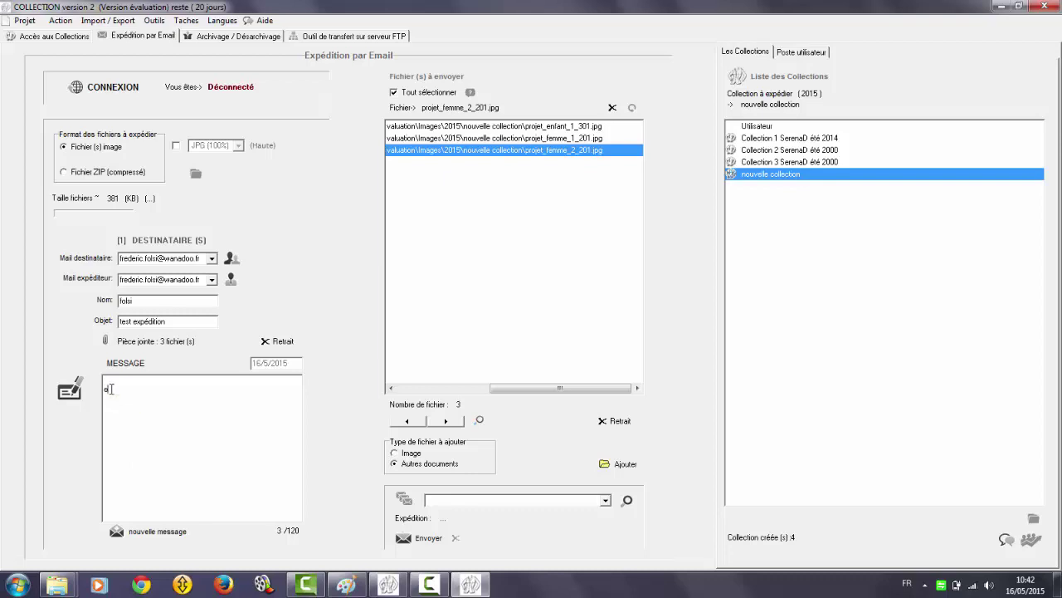
{"action": "type", "text": "xpédition de 3 dessins vers un destinataire"}
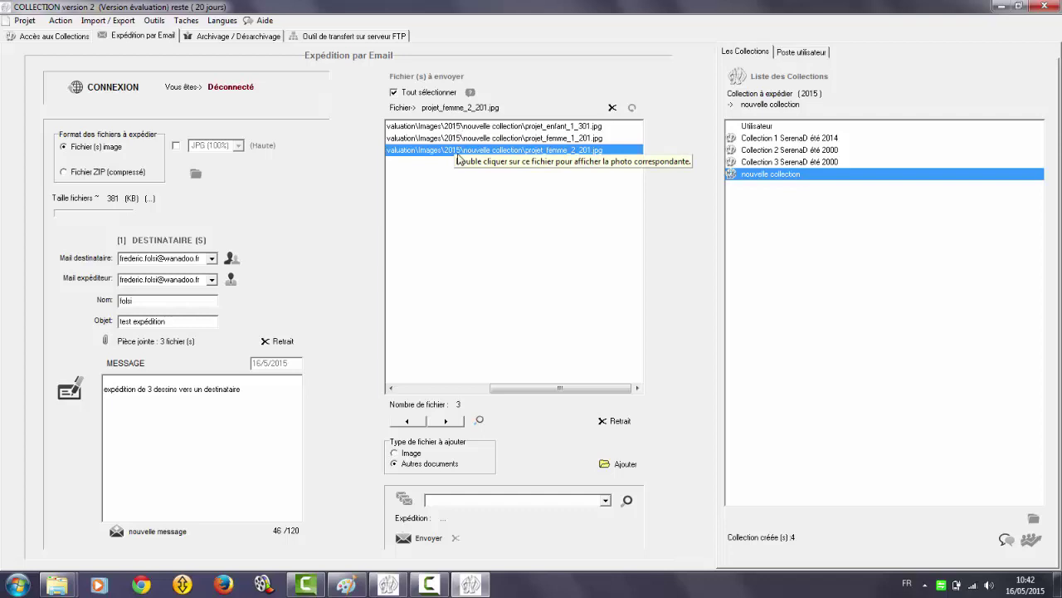
Step: Try creating a compressed ZIP archive as the attachment, and return the sending format to image files
{"action": "left_click", "coordinate": [63, 172]}
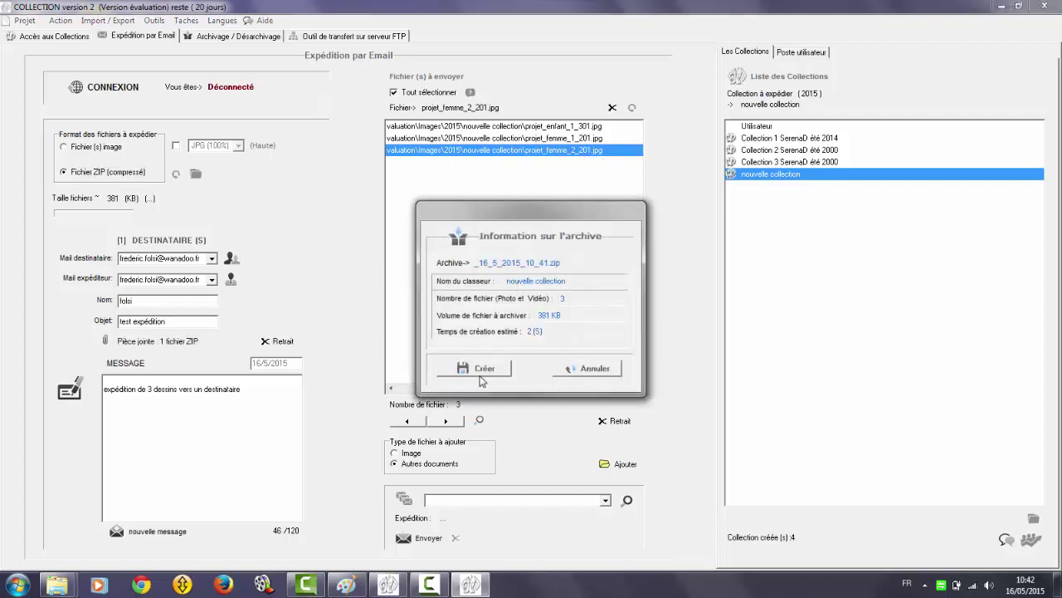
{"action": "left_click", "coordinate": [480, 369]}
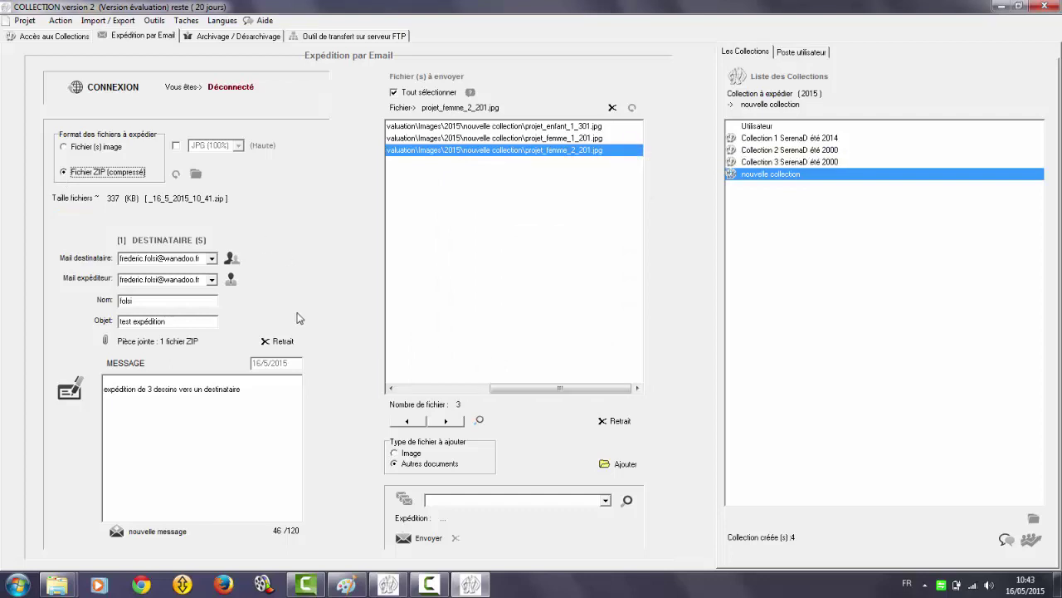
{"action": "left_click", "coordinate": [65, 148]}
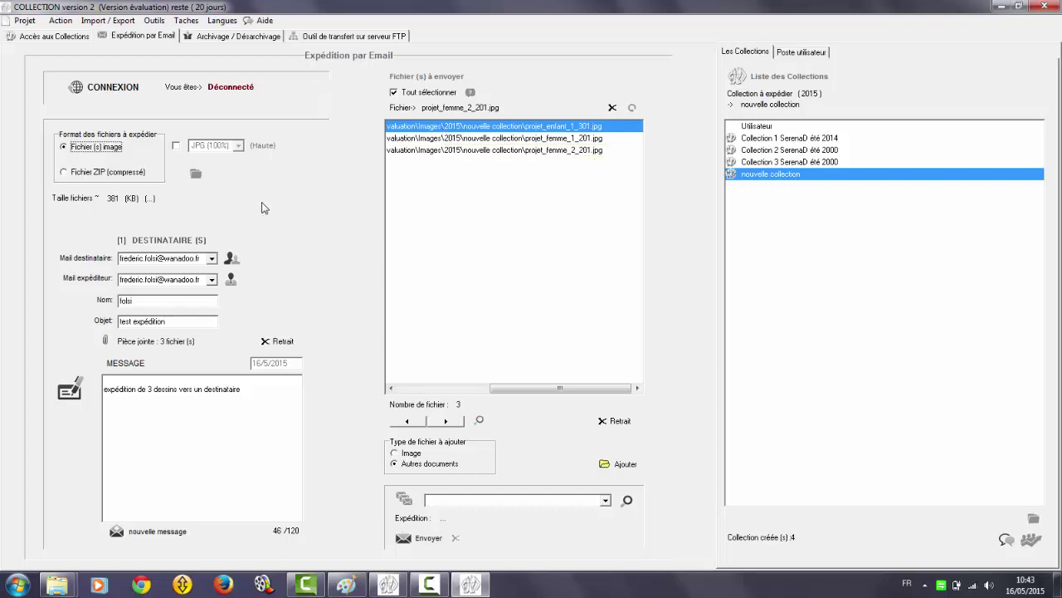
{"action": "left_click_drag", "start_coordinate": [535, 388], "coordinate": [415, 406]}
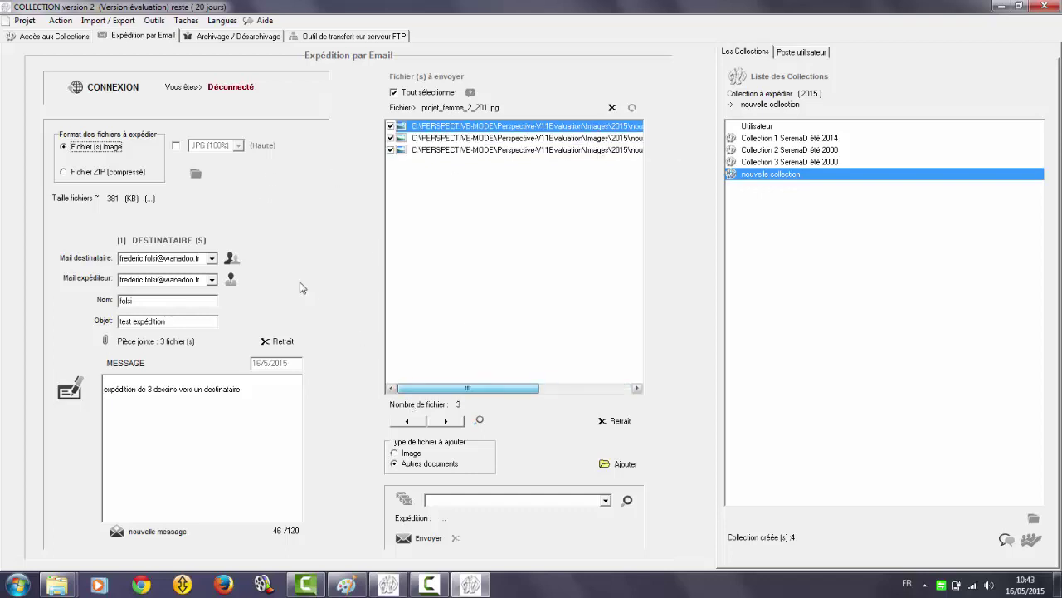
Step: Connect to the sender's mail account with the account password, and have the password remembered
{"action": "left_click", "coordinate": [108, 90]}
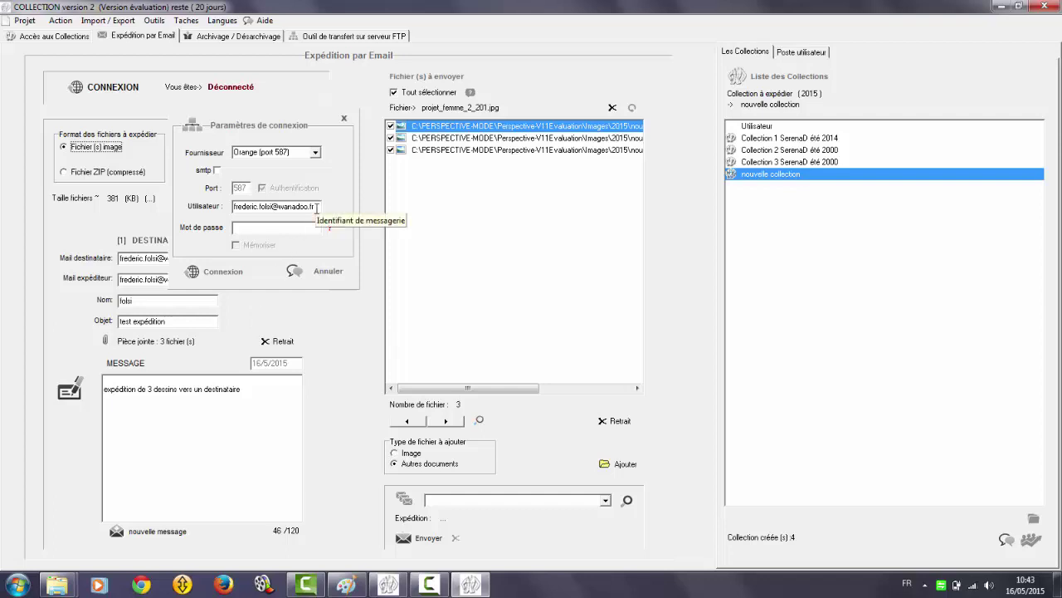
{"action": "left_click_drag", "start_coordinate": [317, 208], "coordinate": [230, 210]}
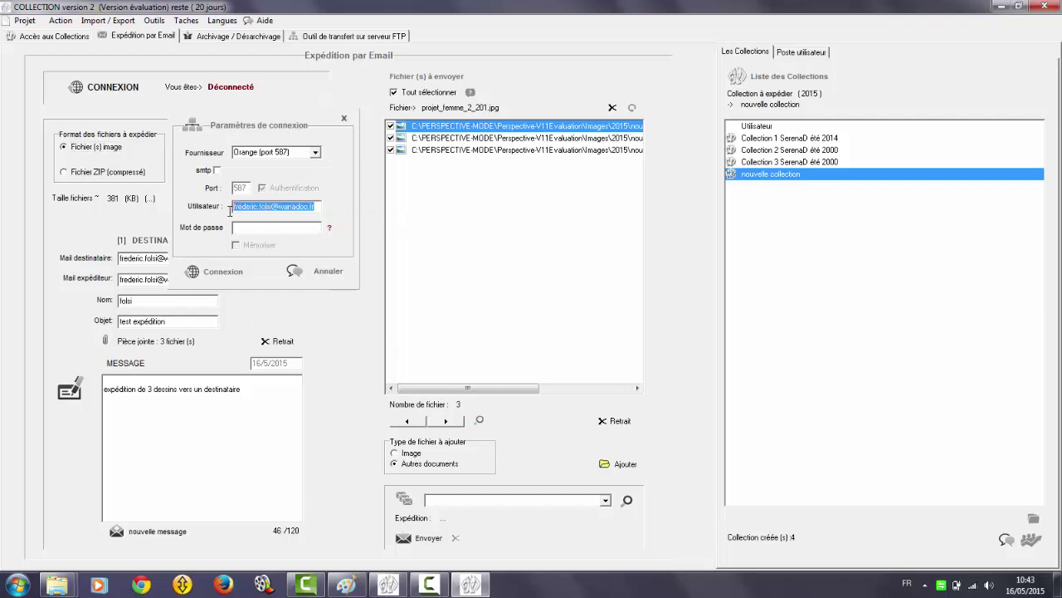
{"action": "left_click", "coordinate": [296, 207]}
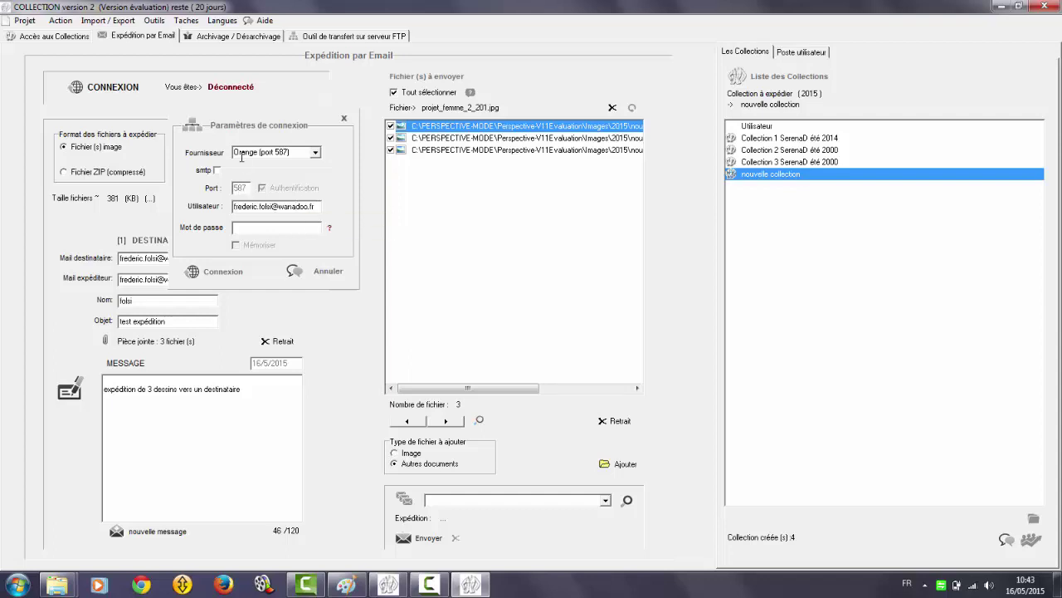
{"action": "left_click", "coordinate": [262, 230]}
{"action": "type", "text": "*****"}
{"action": "left_click", "coordinate": [241, 247]}
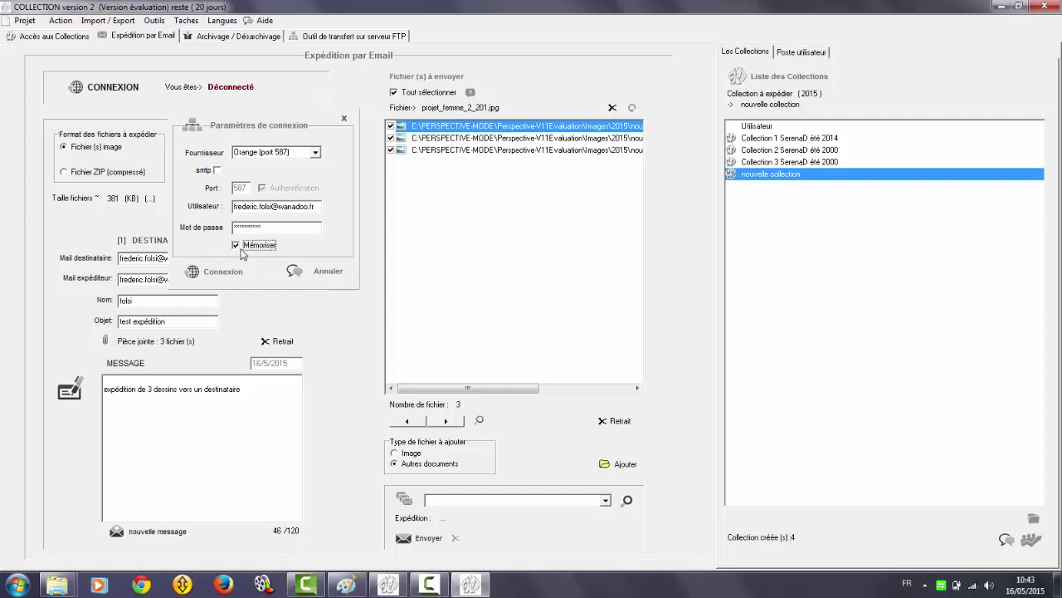
{"action": "left_click", "coordinate": [215, 274]}
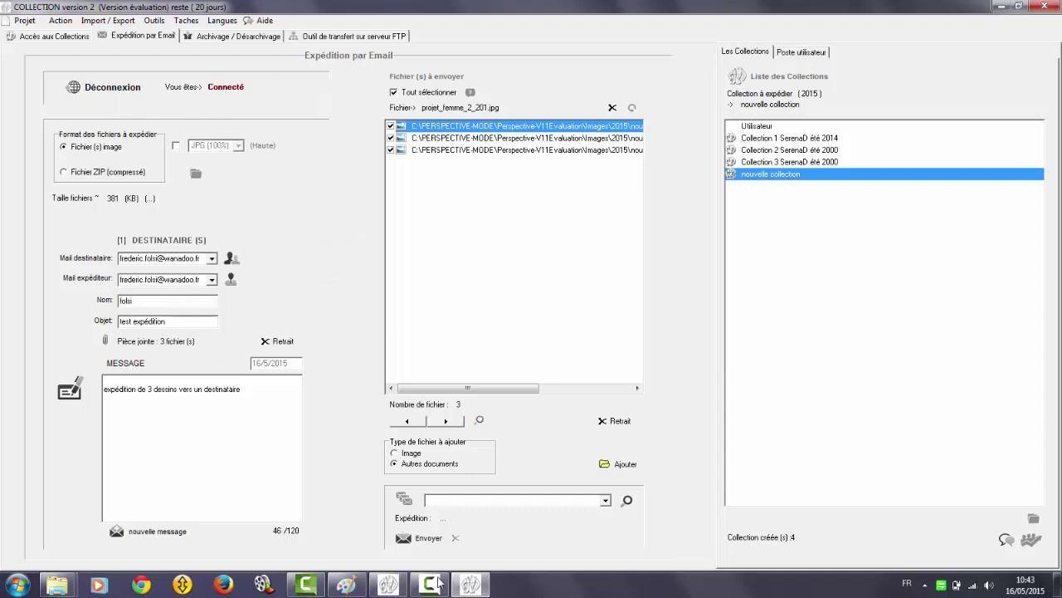
Step: Send the message with its image attachments, and leave for the Windows desktop
{"action": "left_click", "coordinate": [412, 539]}
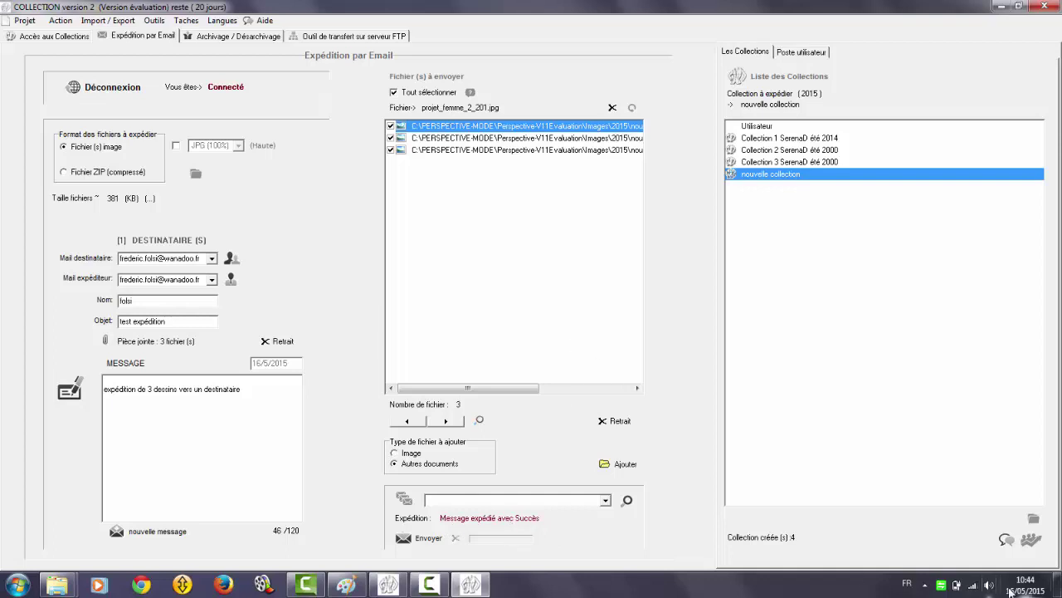
{"action": "left_click", "coordinate": [1029, 541]}
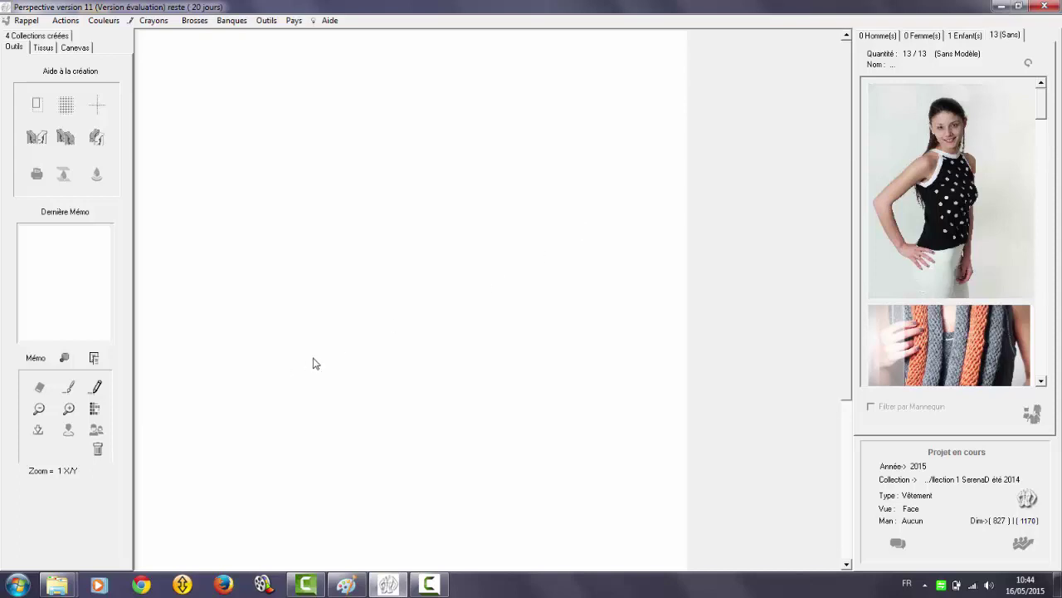
{"action": "left_click", "coordinate": [998, 8]}
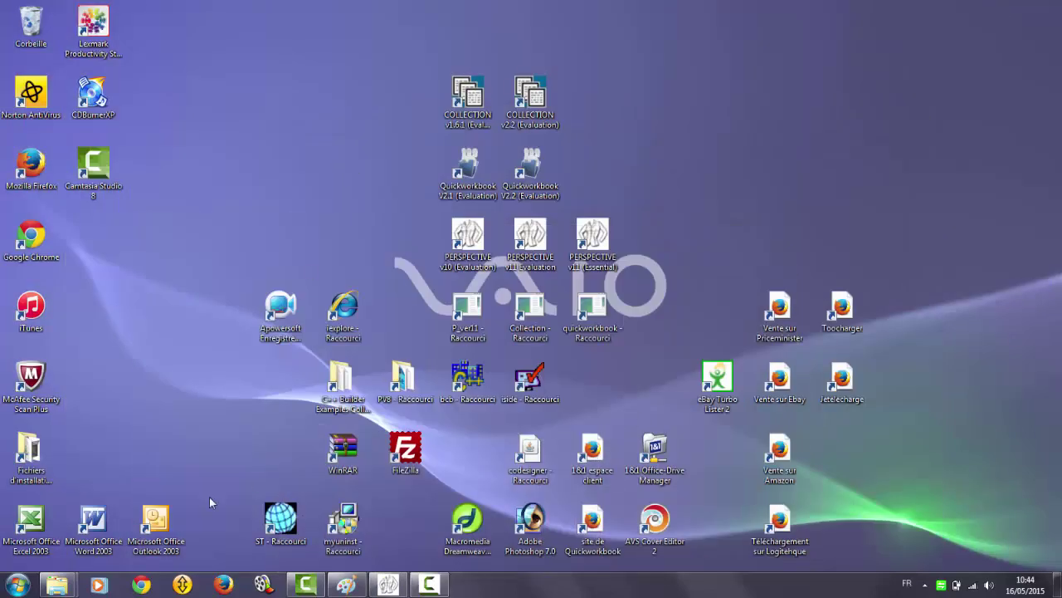
Step: Switch to Microsoft Outlook 2003, retrieve the new mail and display the received "test expédition" message
{"action": "double_click", "coordinate": [163, 523]}
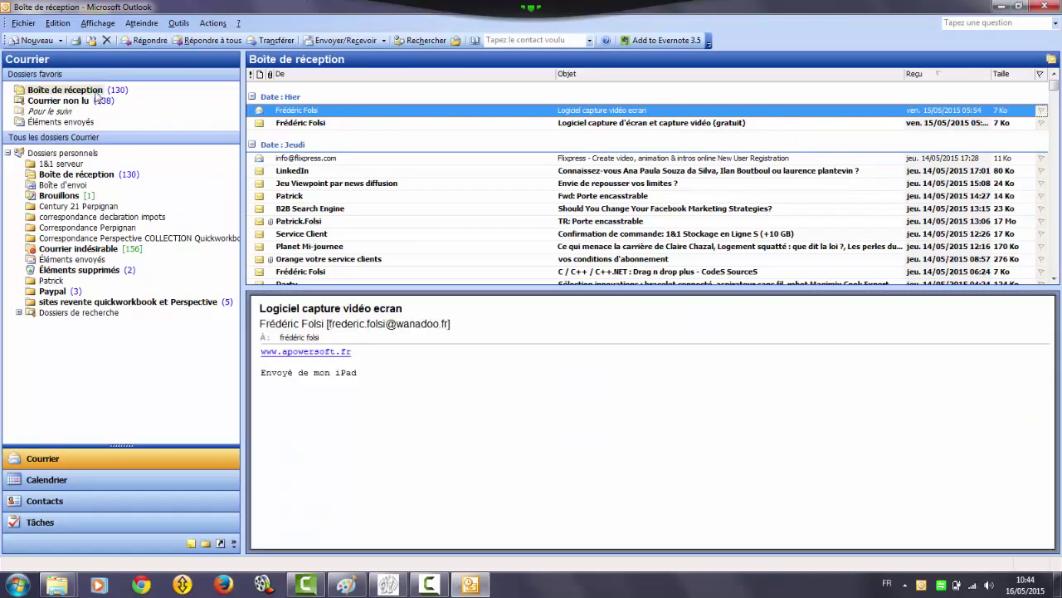
{"action": "left_click", "coordinate": [384, 40]}
{"action": "left_click", "coordinate": [384, 55]}
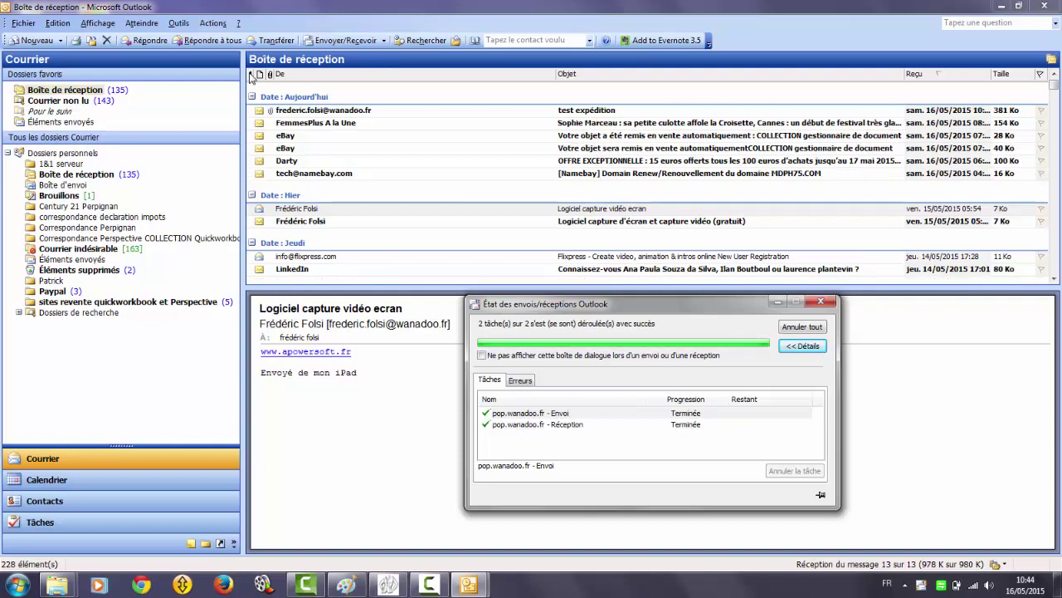
{"action": "left_click", "coordinate": [356, 111]}
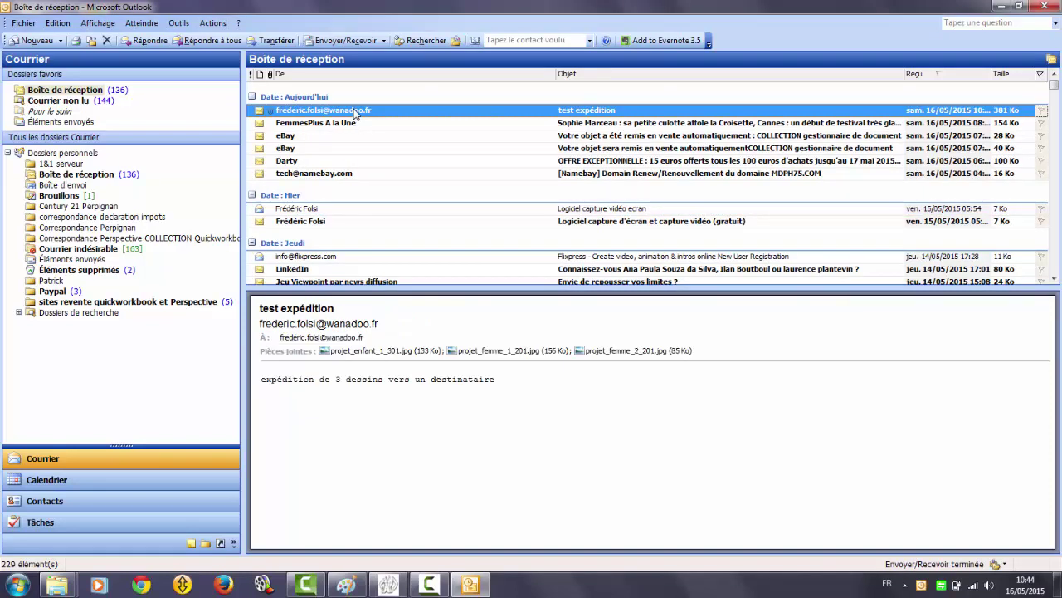
Step: View the received attachments projet_femme_2_201.jpg and projet_femme_1_201.jpg
{"action": "left_click", "coordinate": [617, 351]}
{"action": "double_click", "coordinate": [617, 352]}
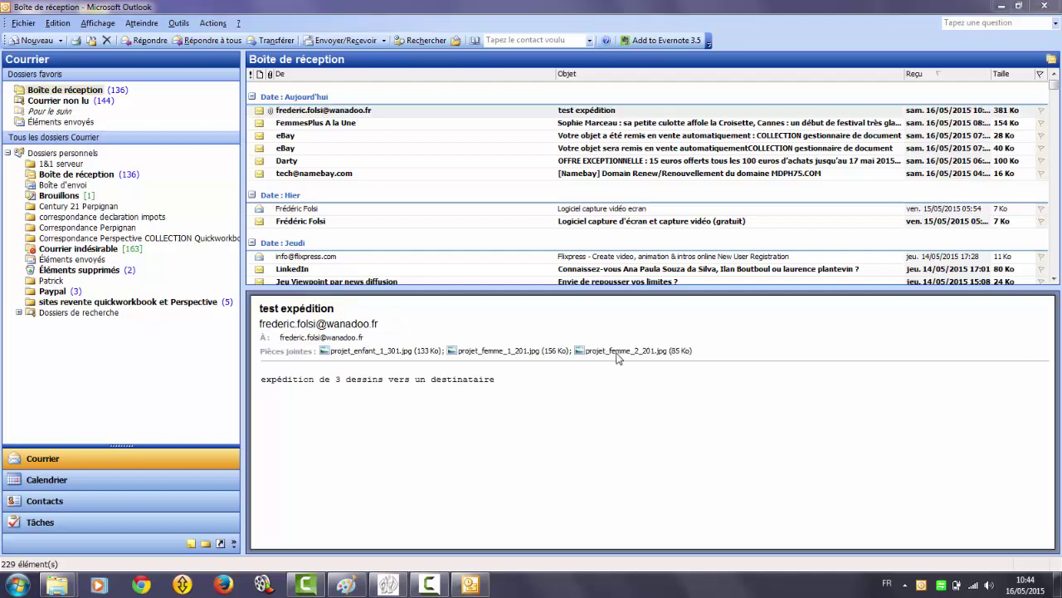
{"action": "left_click", "coordinate": [960, 52]}
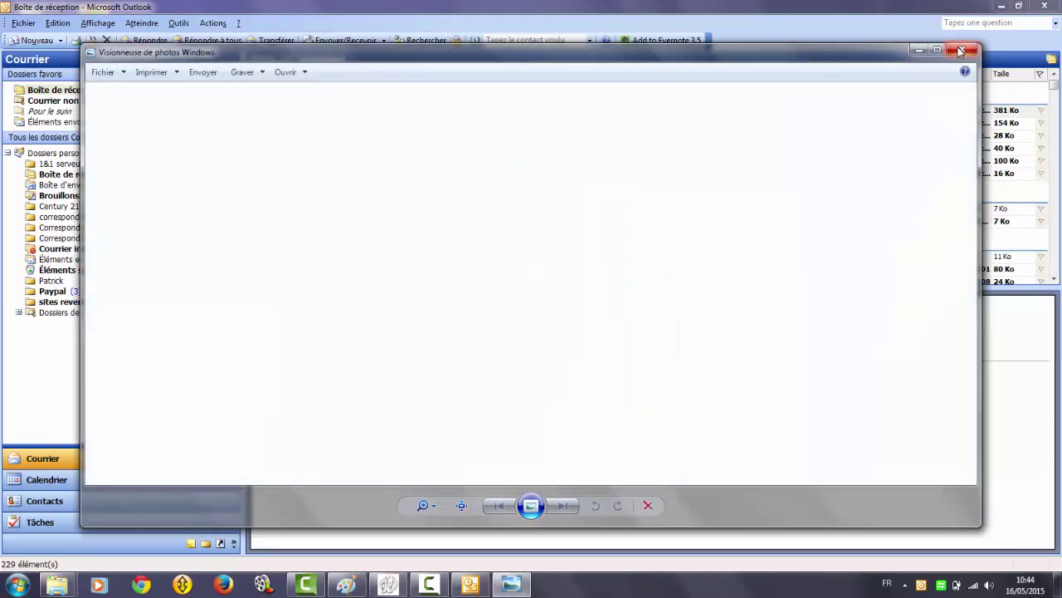
{"action": "double_click", "coordinate": [481, 352]}
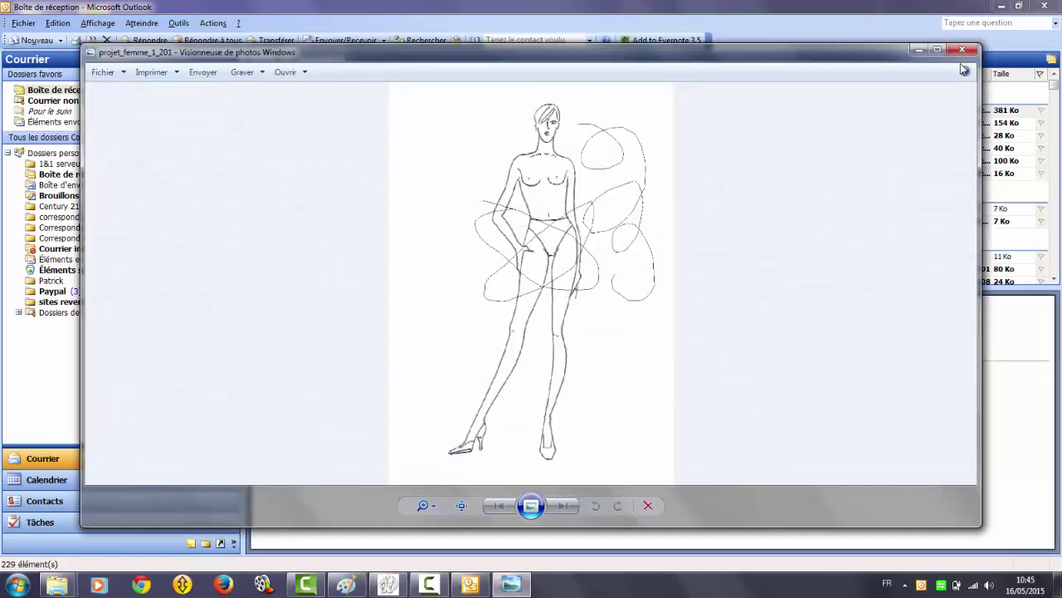
Step: View the received attachment projet_enfant_1_301.jpg and return to the "test expédition" message
{"action": "left_click", "coordinate": [962, 51]}
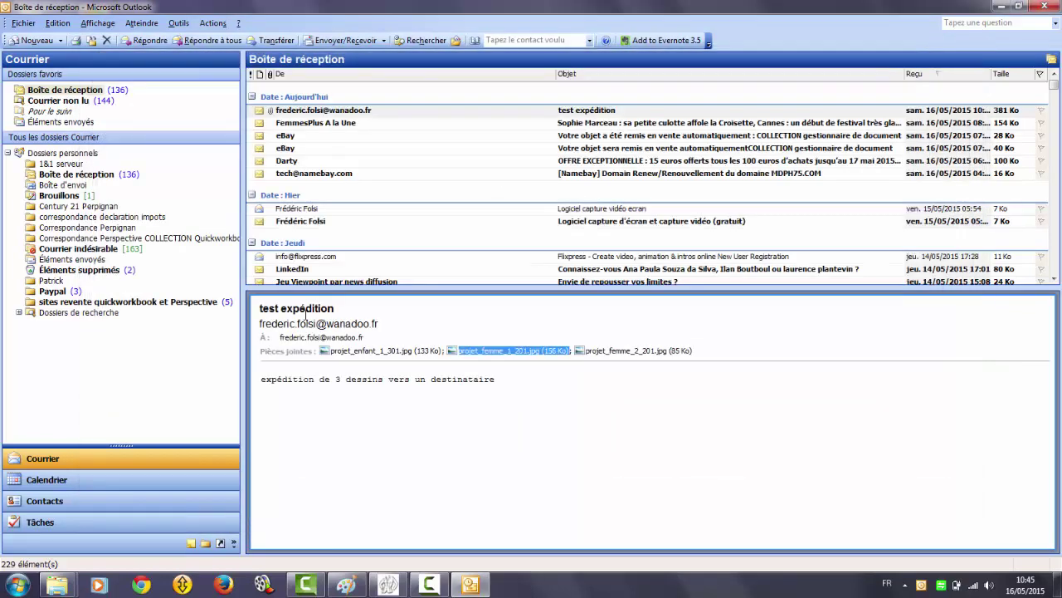
{"action": "double_click", "coordinate": [374, 351]}
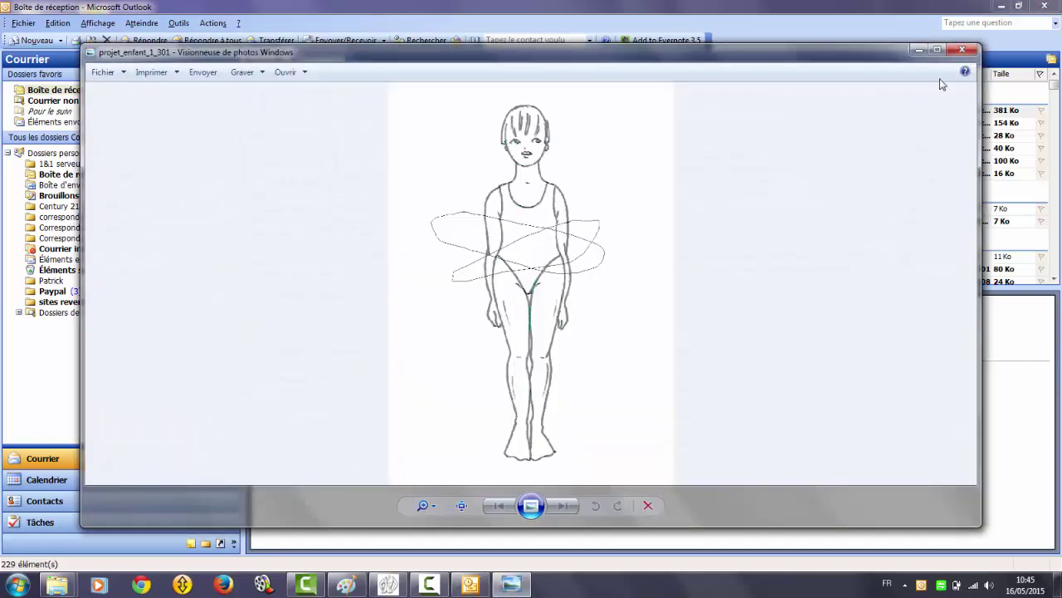
{"action": "left_click", "coordinate": [963, 51]}
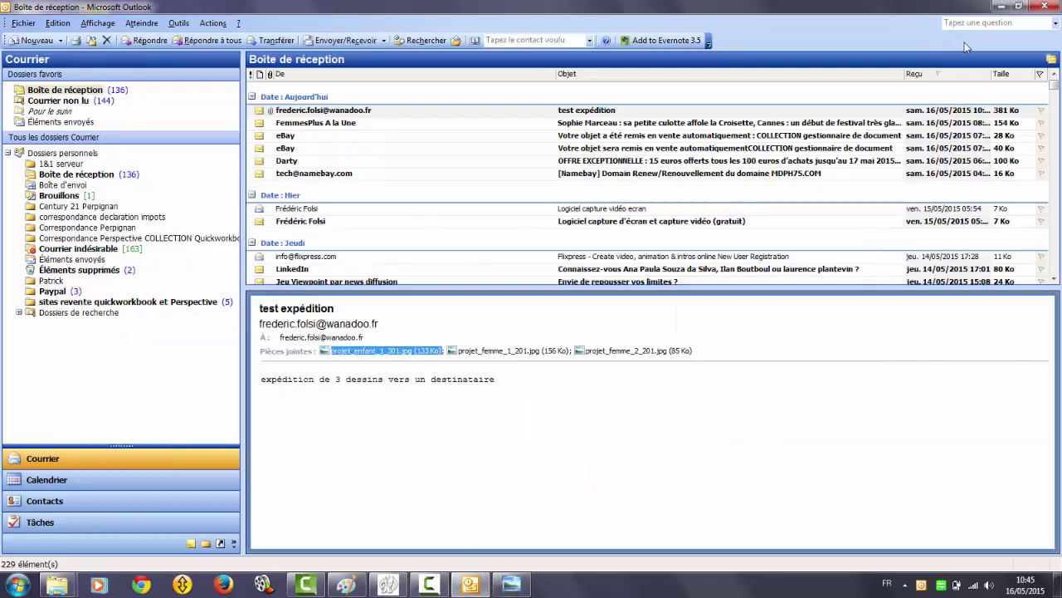
Step: Copy the three attached images from the message into the images folder of 14_201, and switch to Perspective version 11
{"action": "left_click", "coordinate": [57, 585]}
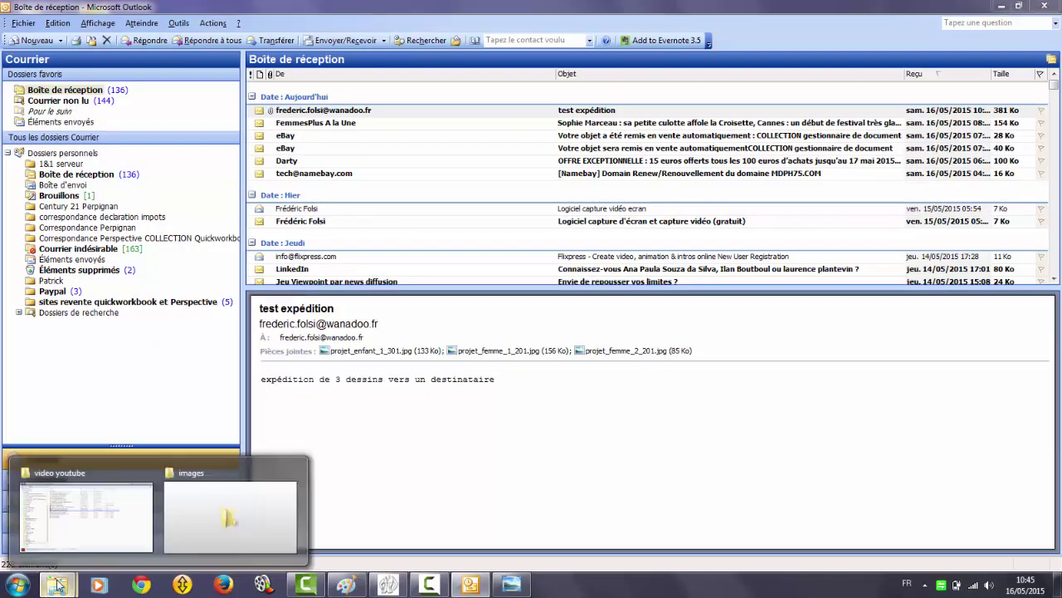
{"action": "left_click", "coordinate": [224, 532]}
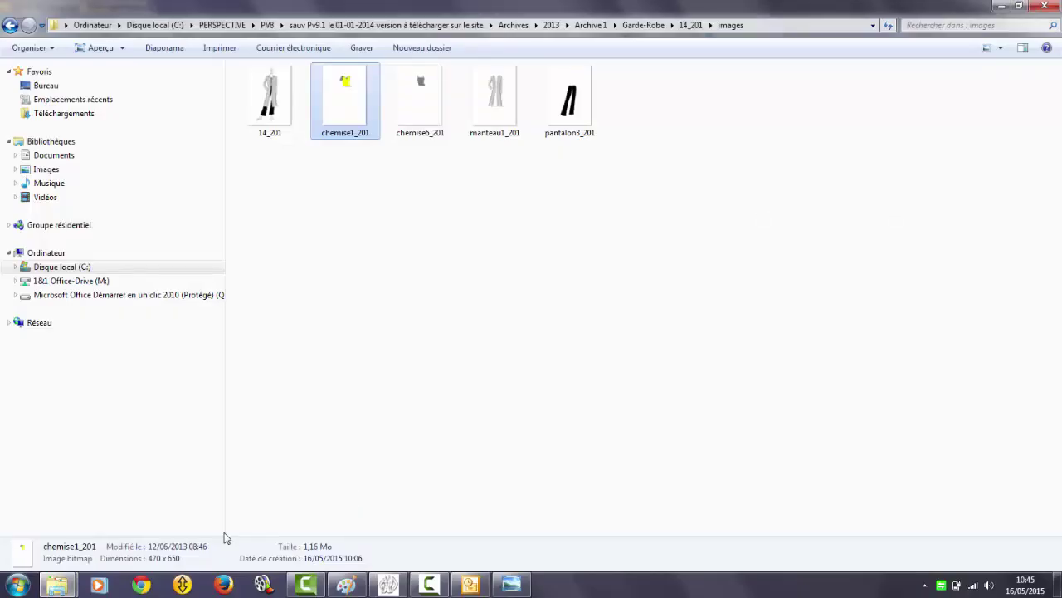
{"action": "left_click", "coordinate": [373, 402]}
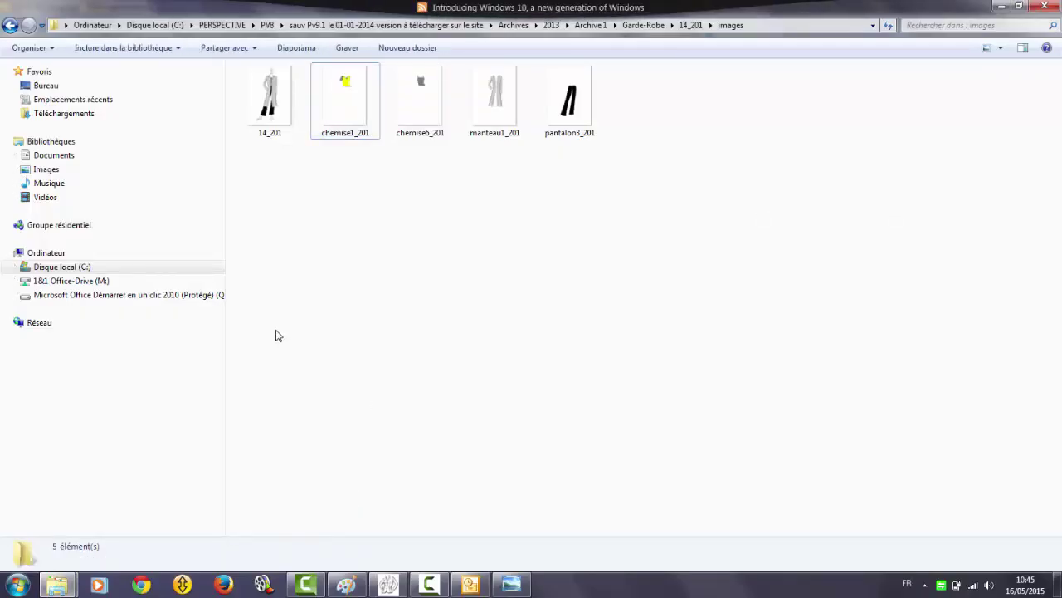
{"action": "left_click", "coordinate": [471, 585]}
{"action": "left_click_drag", "start_coordinate": [727, 353], "coordinate": [336, 245]}
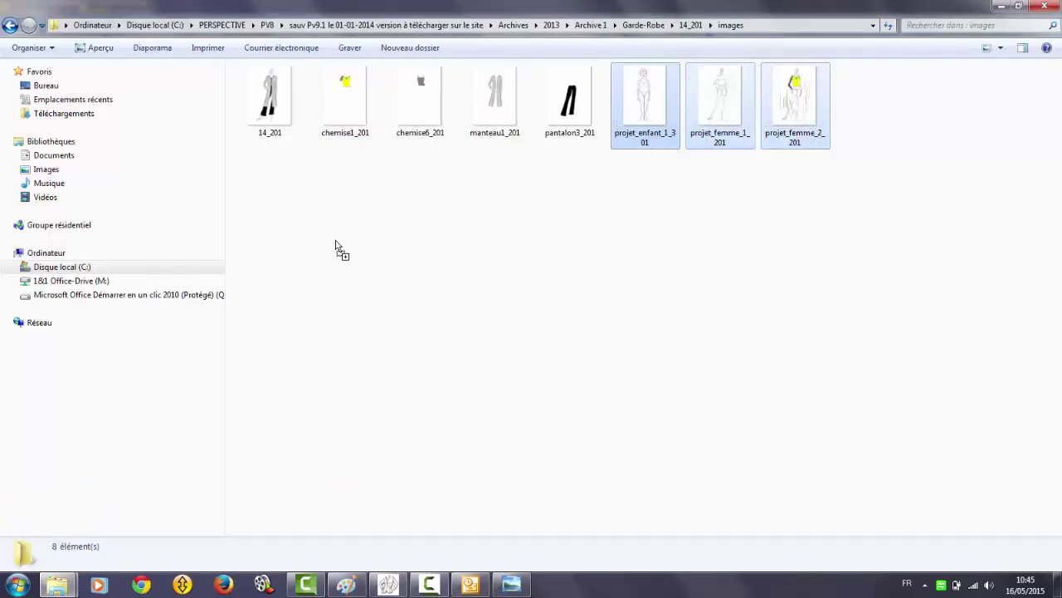
{"action": "left_click", "coordinate": [337, 249]}
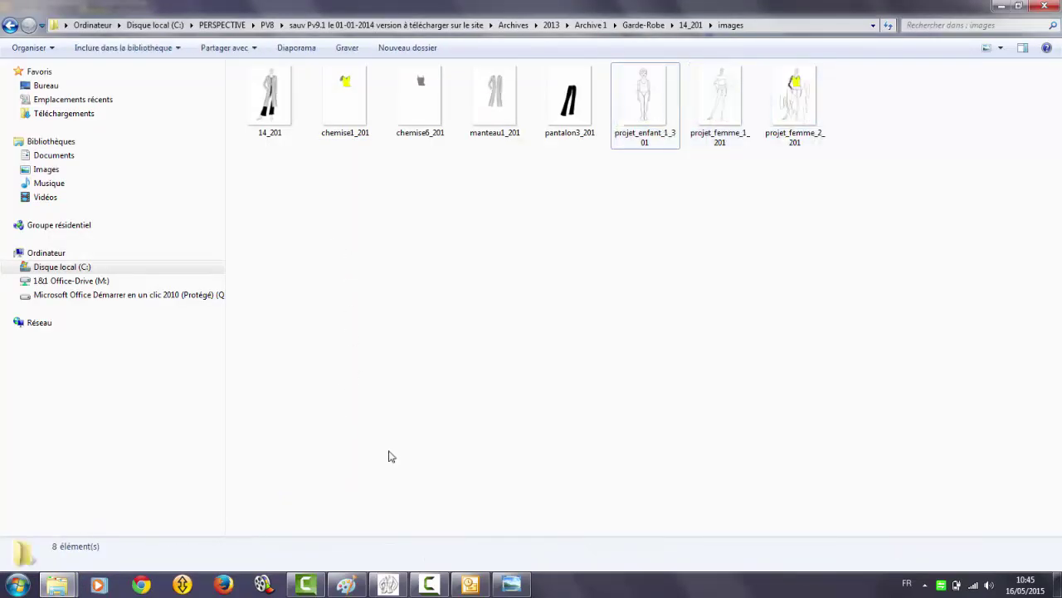
{"action": "left_click", "coordinate": [388, 584]}
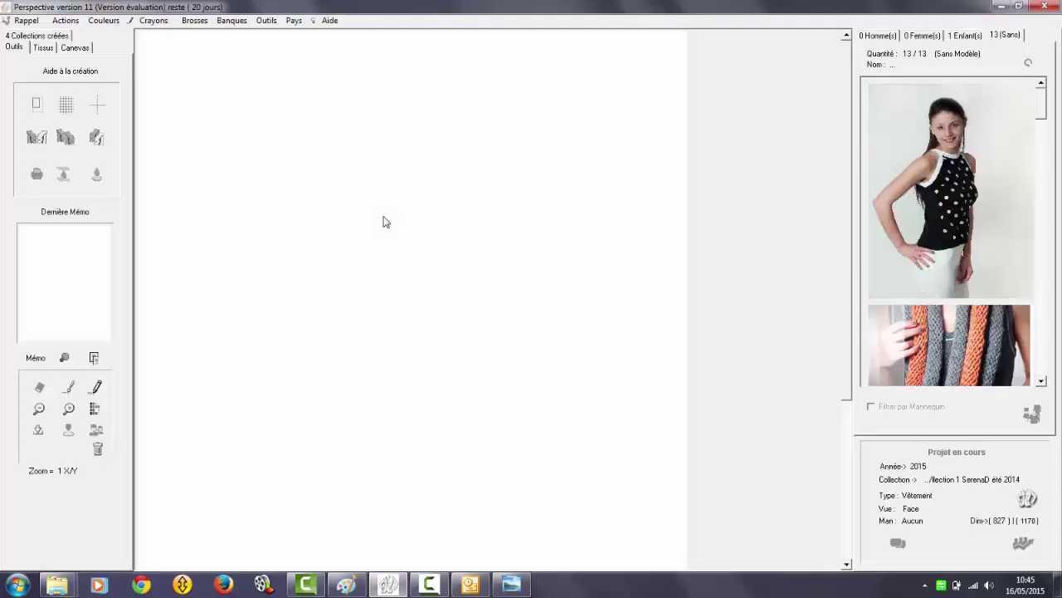